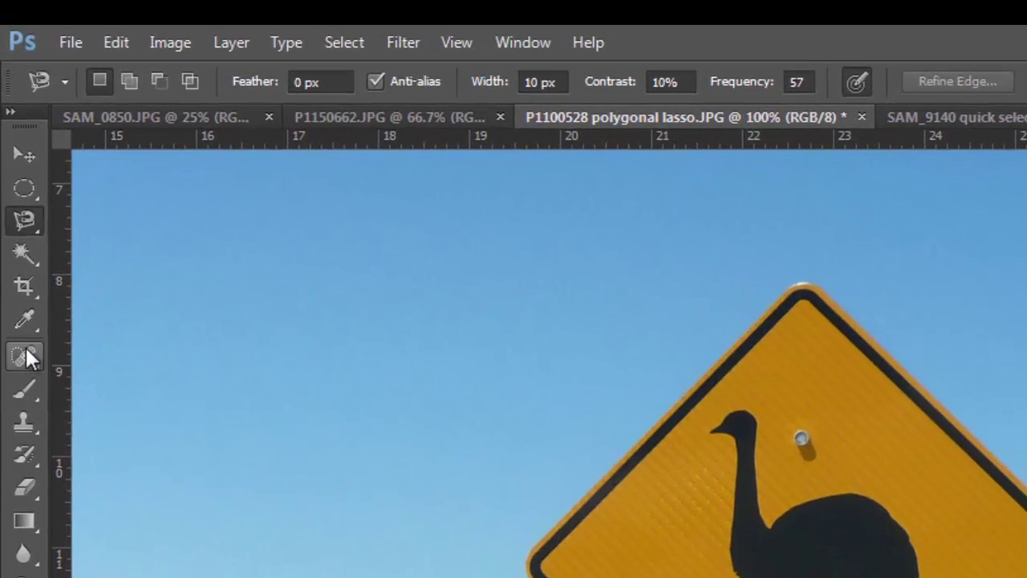
# - Choose the Magnetic Lasso and zoom in on the sign near the emu's neck
pyautogui.click(18, 221)
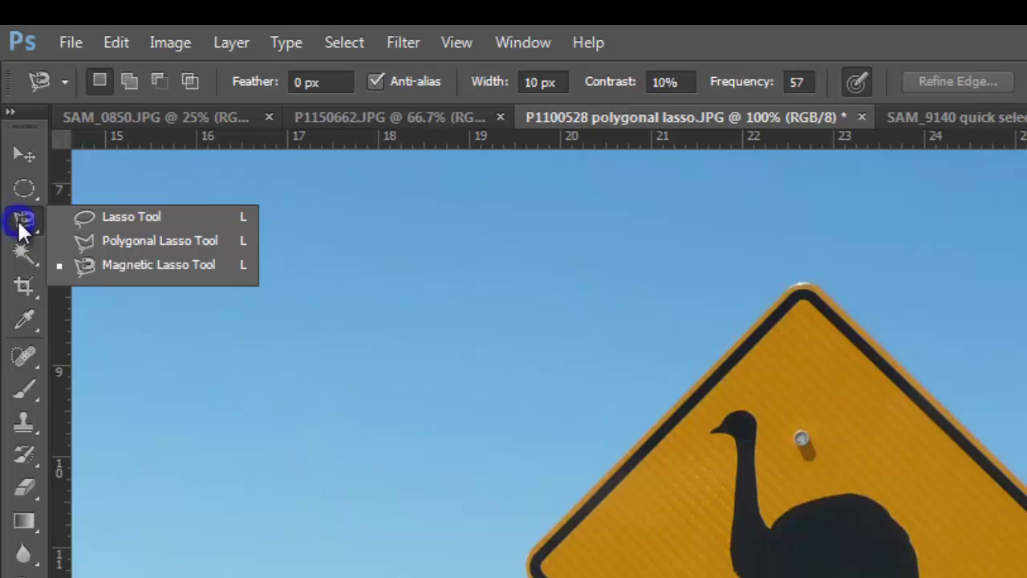
pyautogui.click(163, 268)
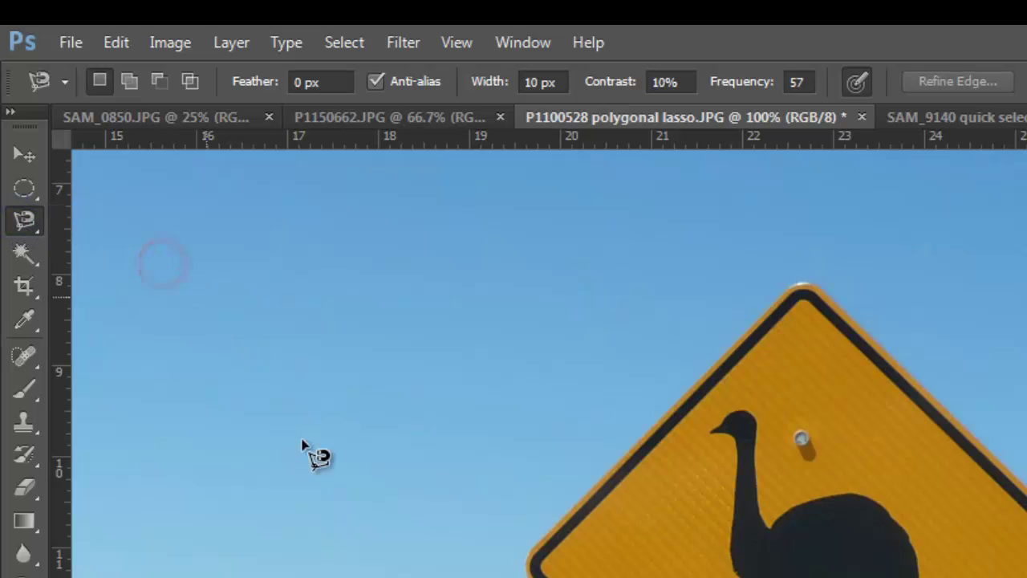
pyautogui.press('z')
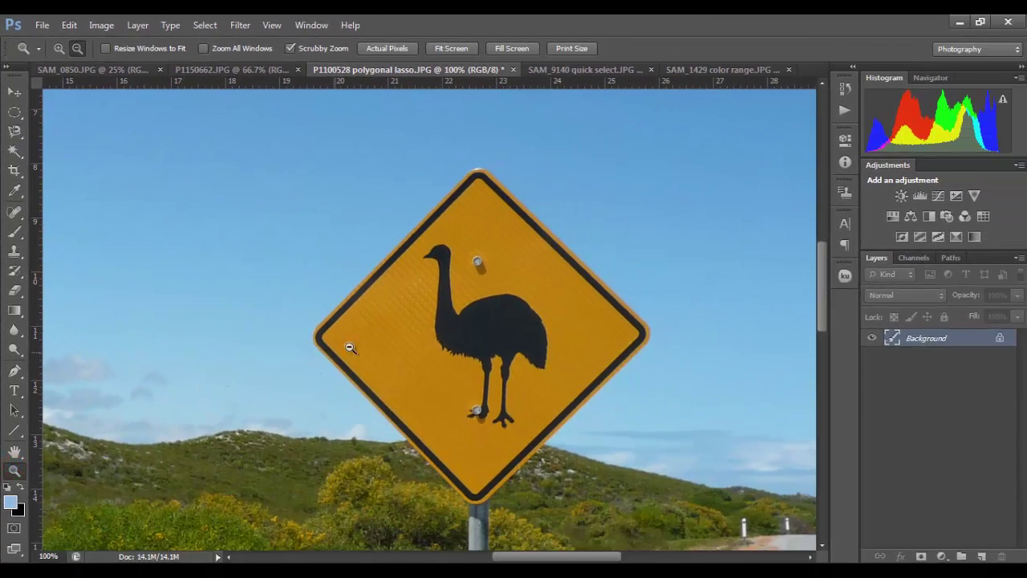
pyautogui.click(397, 292)
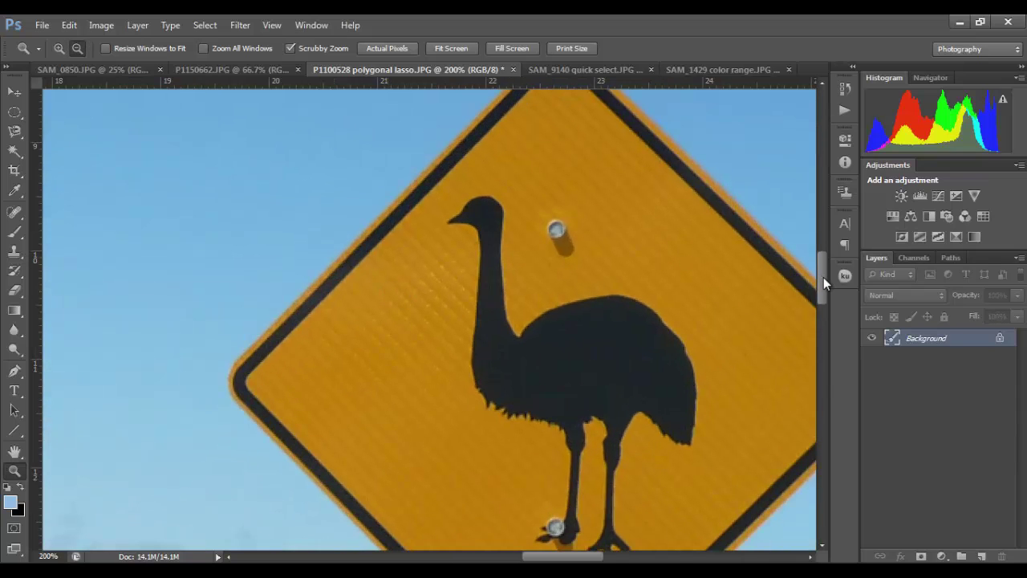
pyautogui.moveTo(824, 278); pyautogui.dragTo(827, 270)
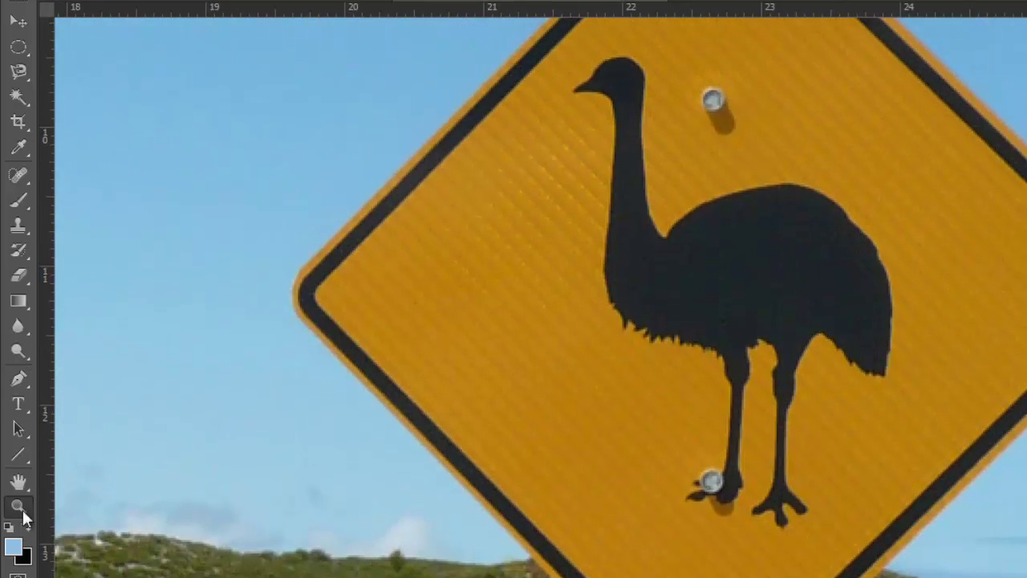
# - Zoom back out to view the whole sign and return to the lasso tool
pyautogui.click(19, 507)
pyautogui.keyDown('alt'); pyautogui.click(428, 429); pyautogui.keyUp('alt')
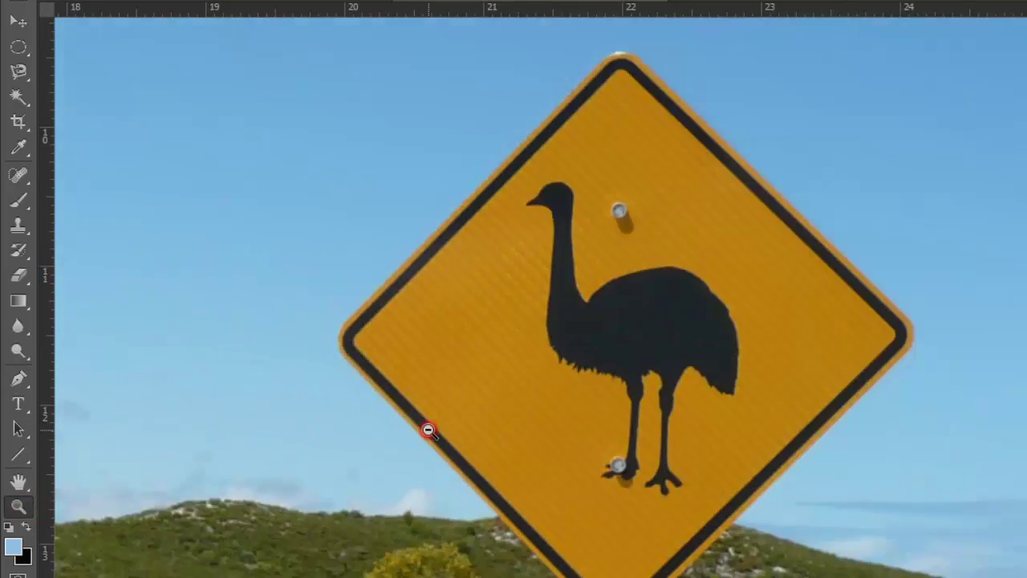
pyautogui.click(20, 71)
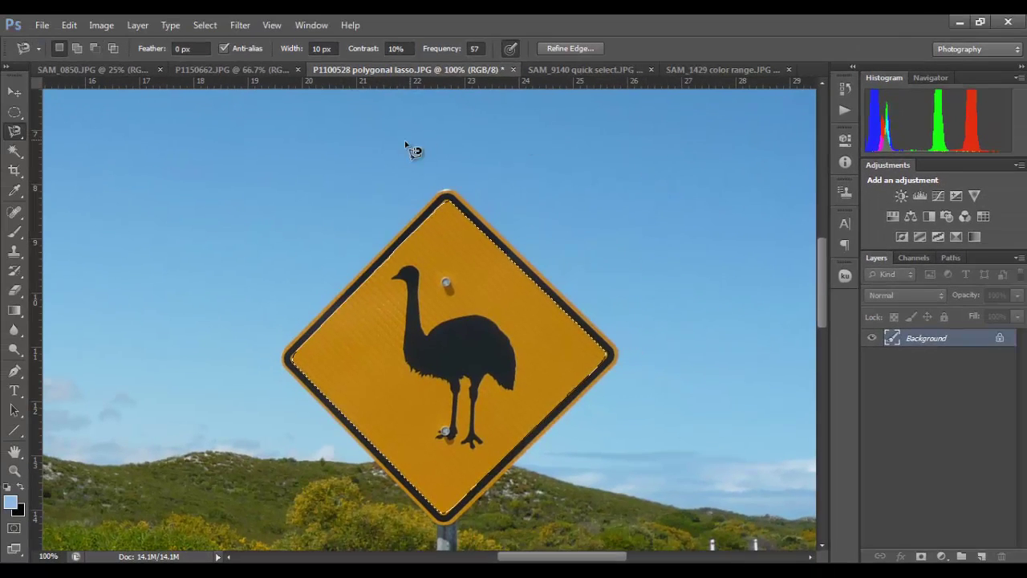
pyautogui.click(101, 27)
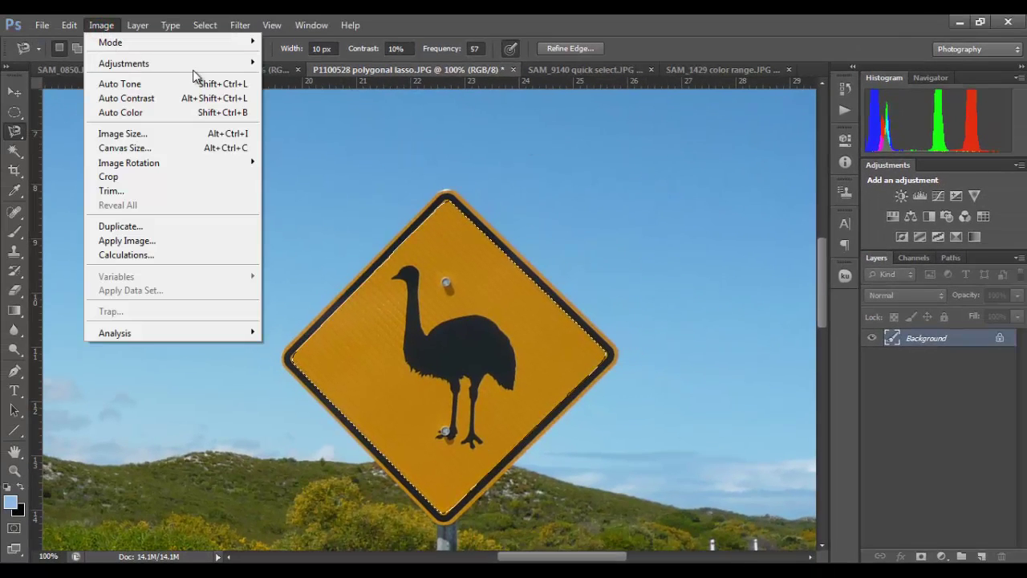
pyautogui.moveTo(234, 65)
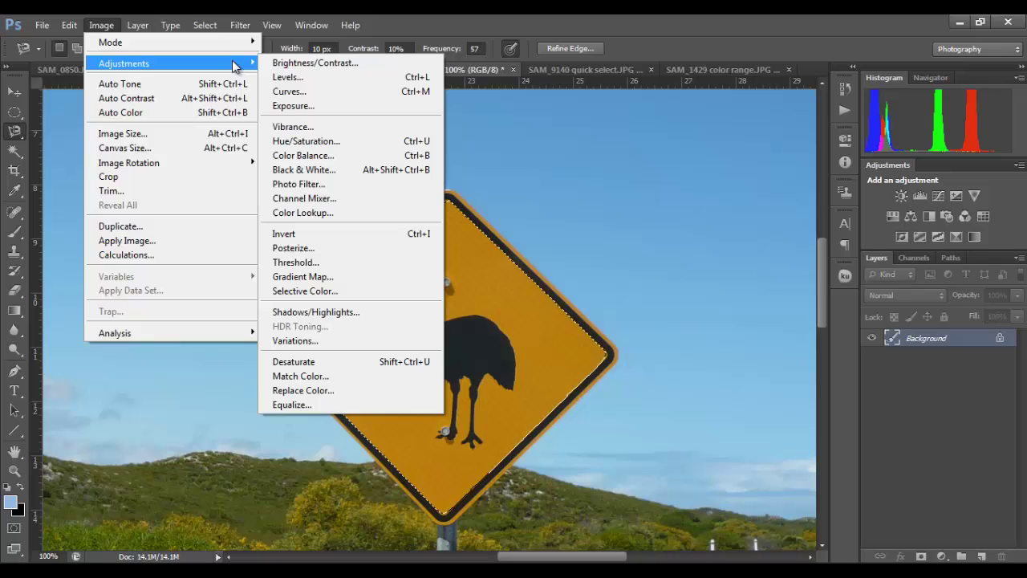
pyautogui.click(370, 149)
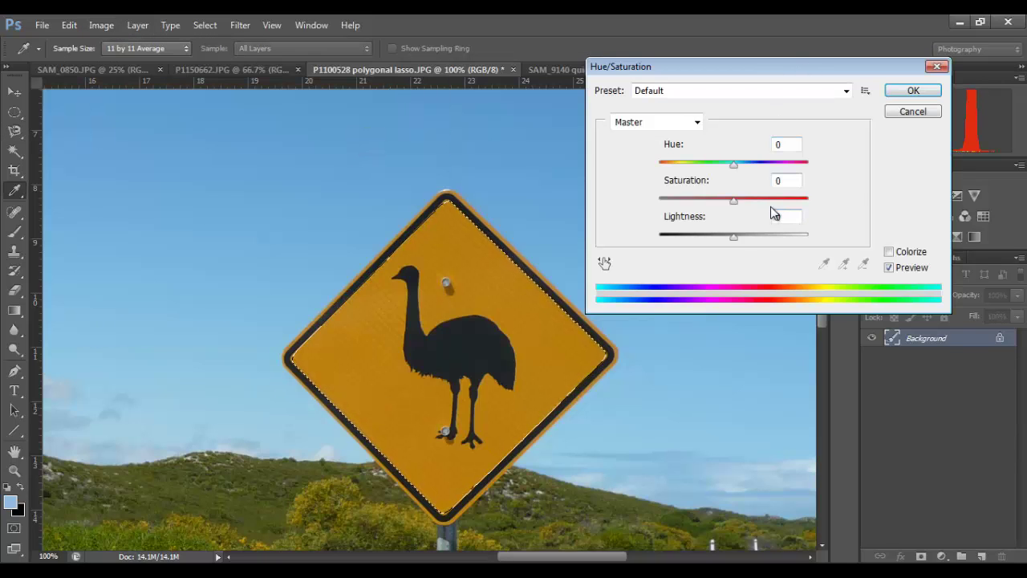
pyautogui.moveTo(735, 202); pyautogui.dragTo(769, 207)
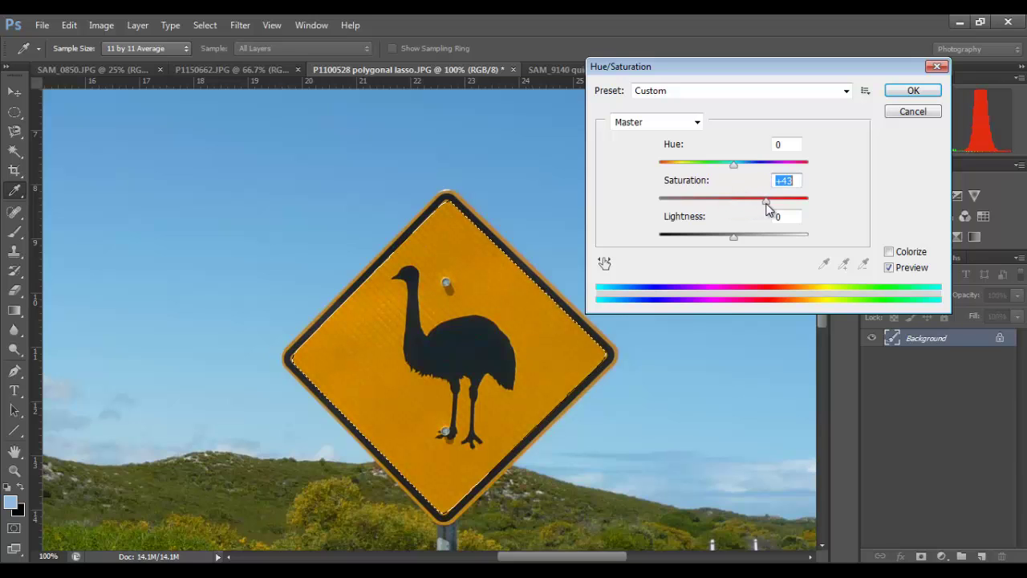
pyautogui.click(890, 268)
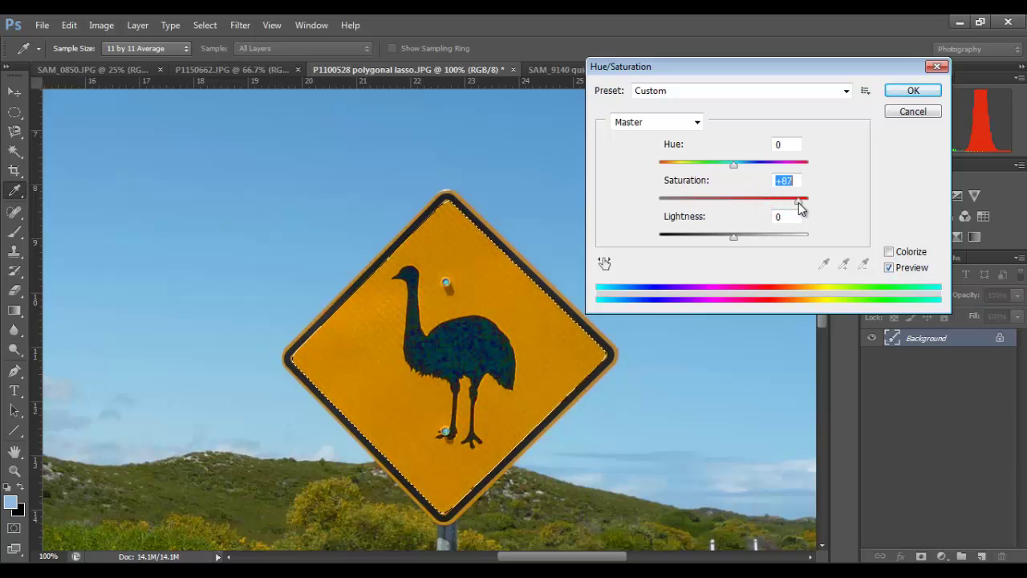
pyautogui.moveTo(795, 206); pyautogui.dragTo(781, 204)
pyautogui.moveTo(742, 168); pyautogui.dragTo(709, 175)
pyautogui.click(888, 268)
pyautogui.click(888, 268)
pyautogui.click(914, 111)
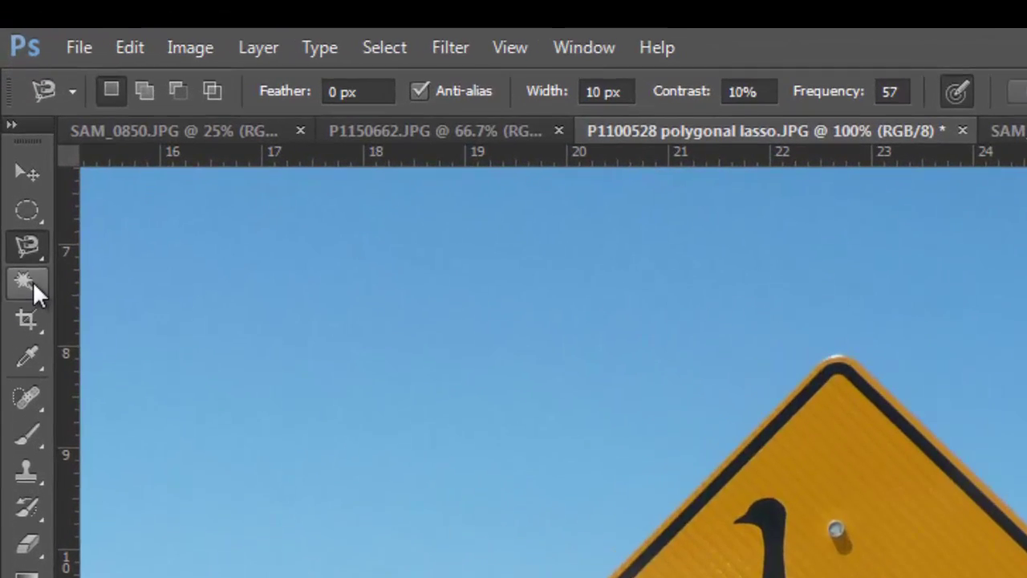
# - Pick the Magic Wand Tool from the flyout and open its Sample Size dropdown
pyautogui.click(29, 282)
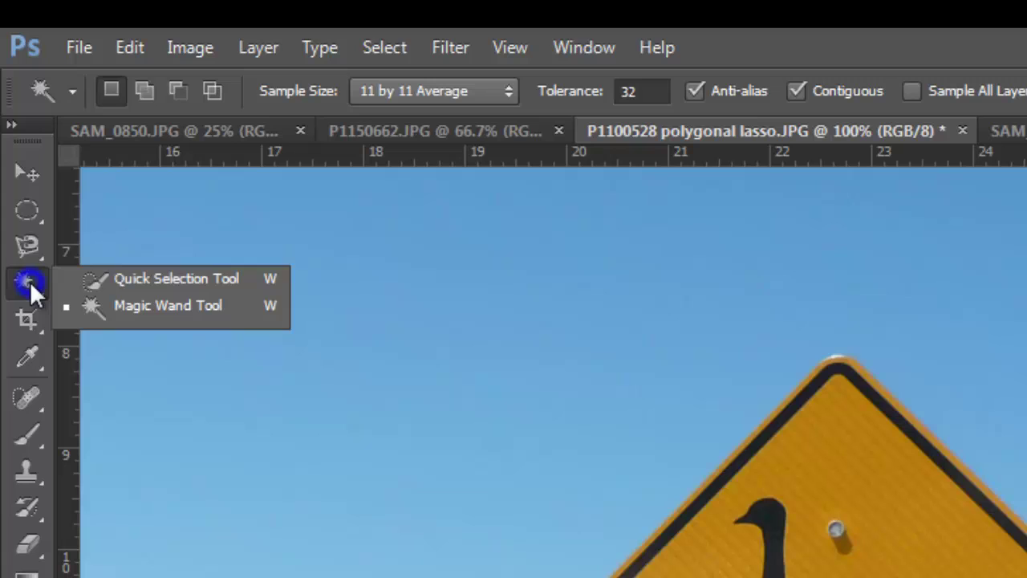
pyautogui.click(159, 311)
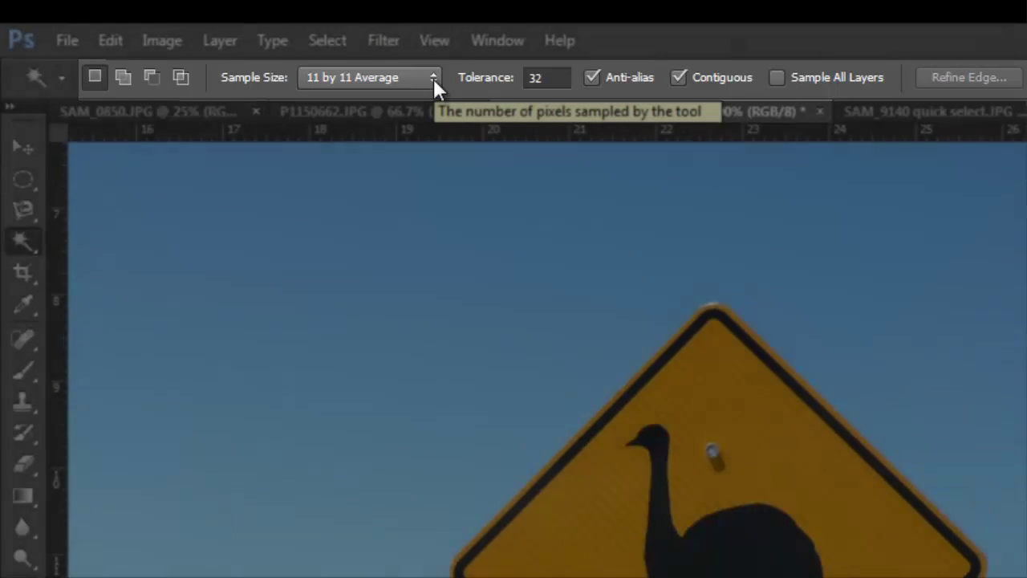
pyautogui.click(433, 79)
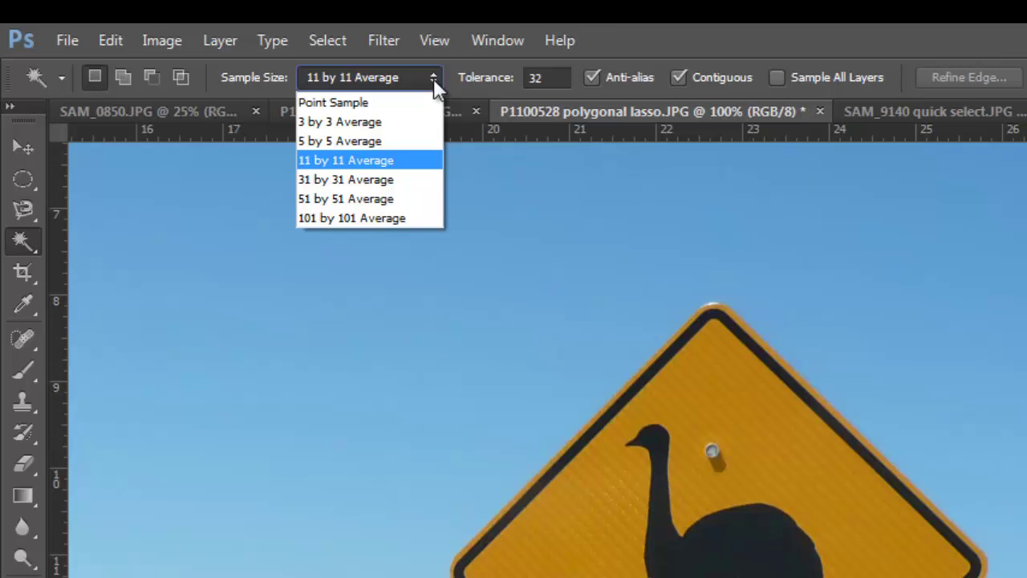
# - Leave 11 by 11 Average chosen as the Magic Wand sample size
pyautogui.click(365, 162)
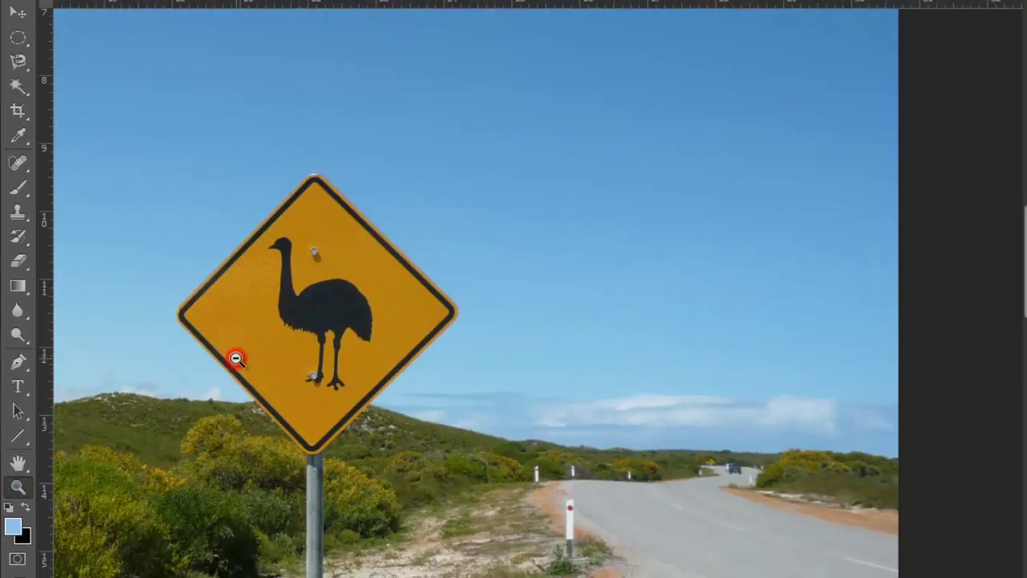
# - Zoom out to 33.3% and choose the Quick Selection Tool from the wand flyout
pyautogui.keyDown('alt'); pyautogui.click(238, 360); pyautogui.keyUp('alt')
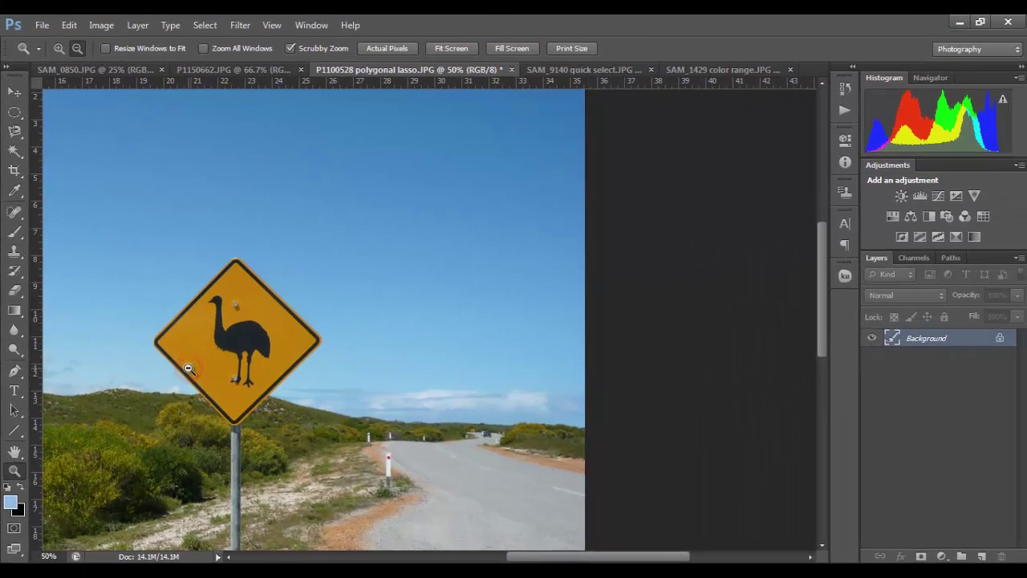
pyautogui.keyDown('alt'); pyautogui.click(359, 370); pyautogui.keyUp('alt')
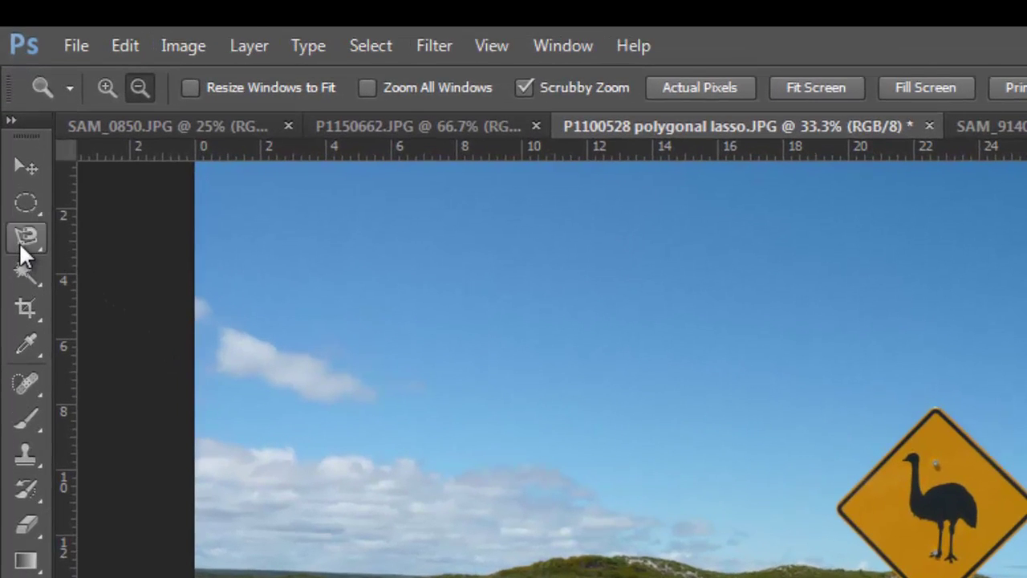
pyautogui.click(24, 241)
pyautogui.click(27, 239)
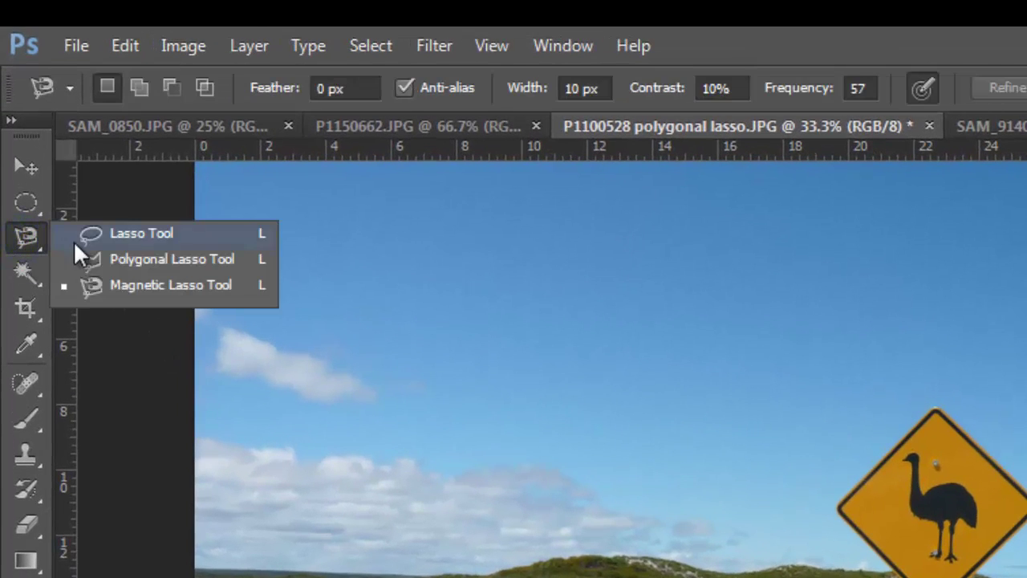
pyautogui.click(24, 281)
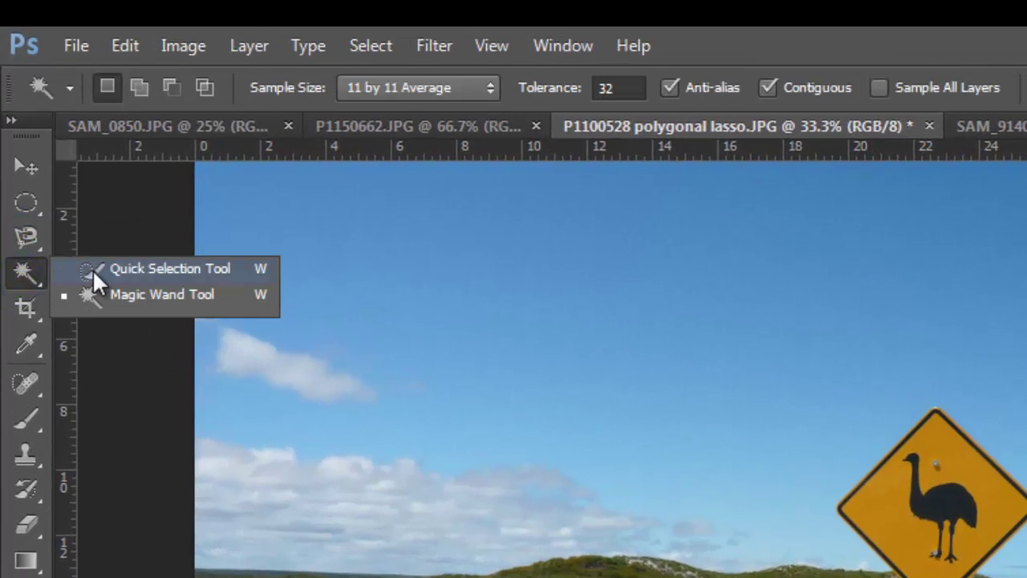
pyautogui.click(92, 273)
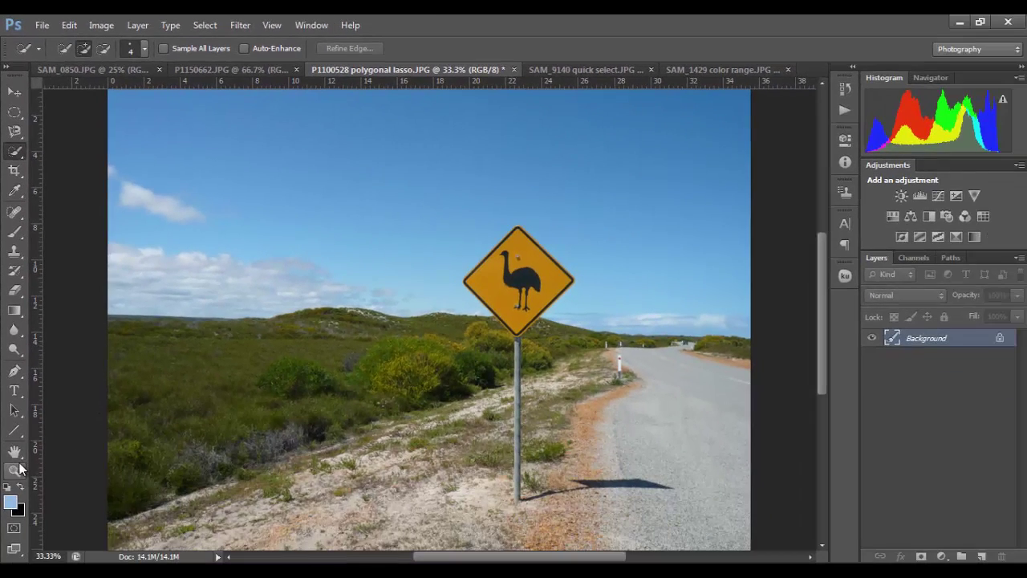
# - Zoom in on the emu sign to 66.7%
pyautogui.click(14, 471)
pyautogui.click(504, 315)
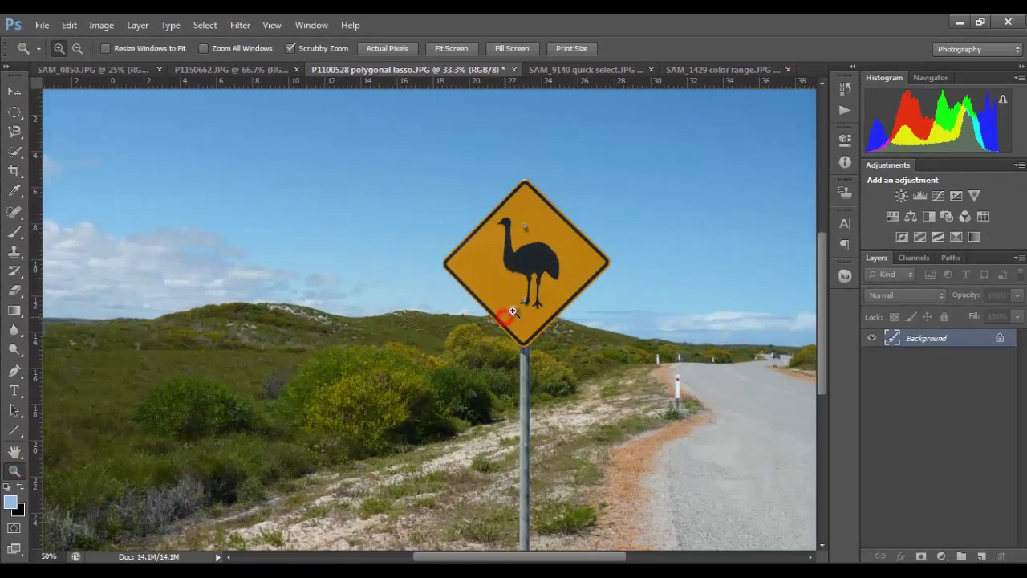
pyautogui.click(551, 294)
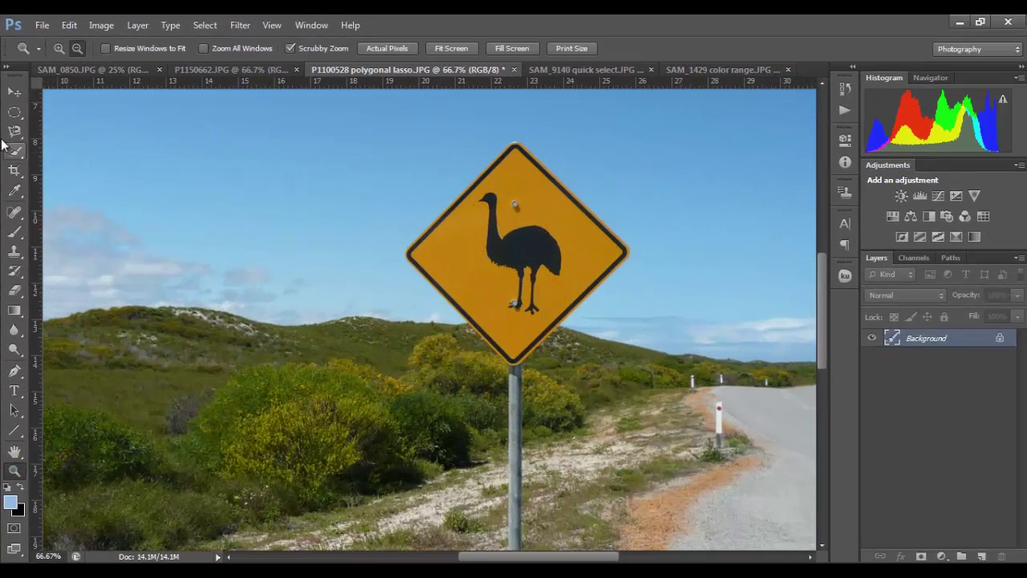
# - Reactivate the Quick Selection Tool for painting over the emu sign
pyautogui.click(14, 150)
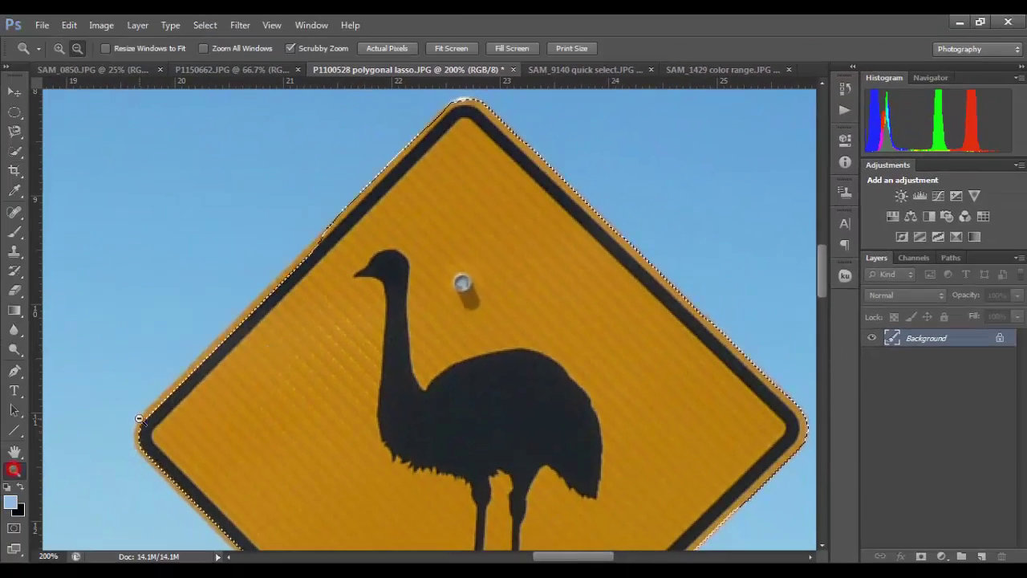
# - Zoom to 100%, try a Hue/Saturation shift on the sign, then cancel it
pyautogui.keyDown('alt'); pyautogui.click(236, 408); pyautogui.keyUp('alt')
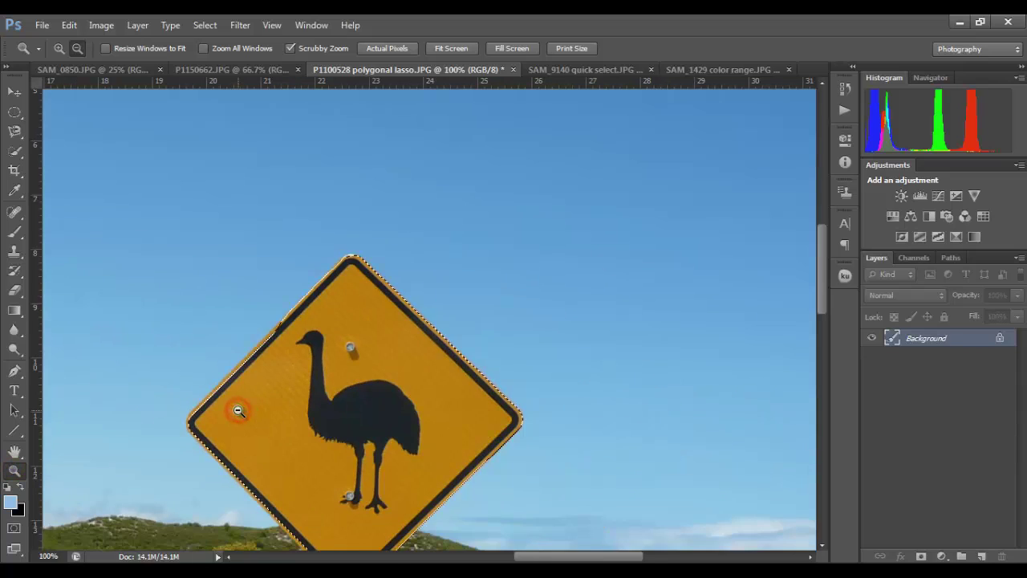
pyautogui.click(101, 25)
pyautogui.moveTo(223, 63)
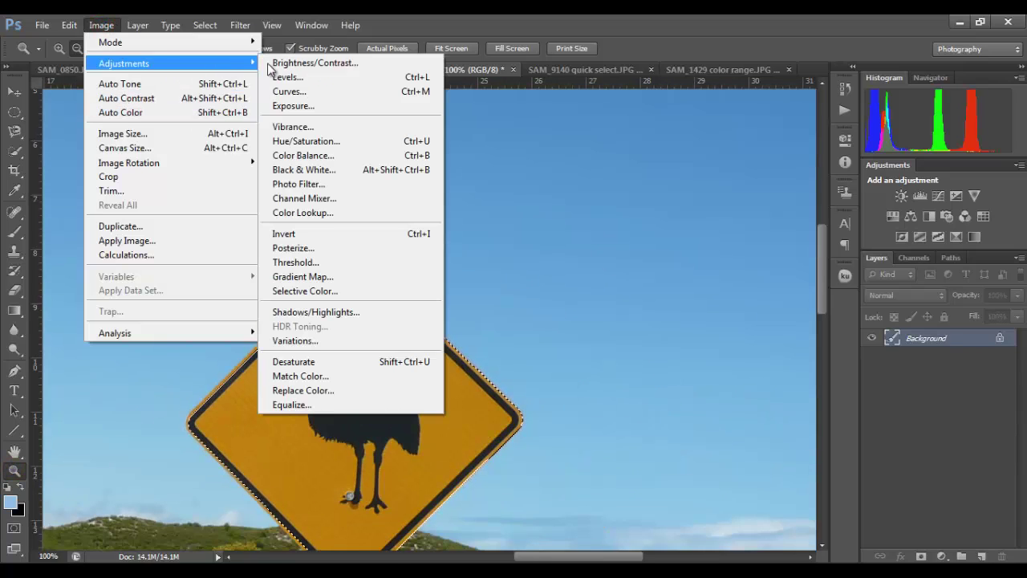
pyautogui.click(320, 142)
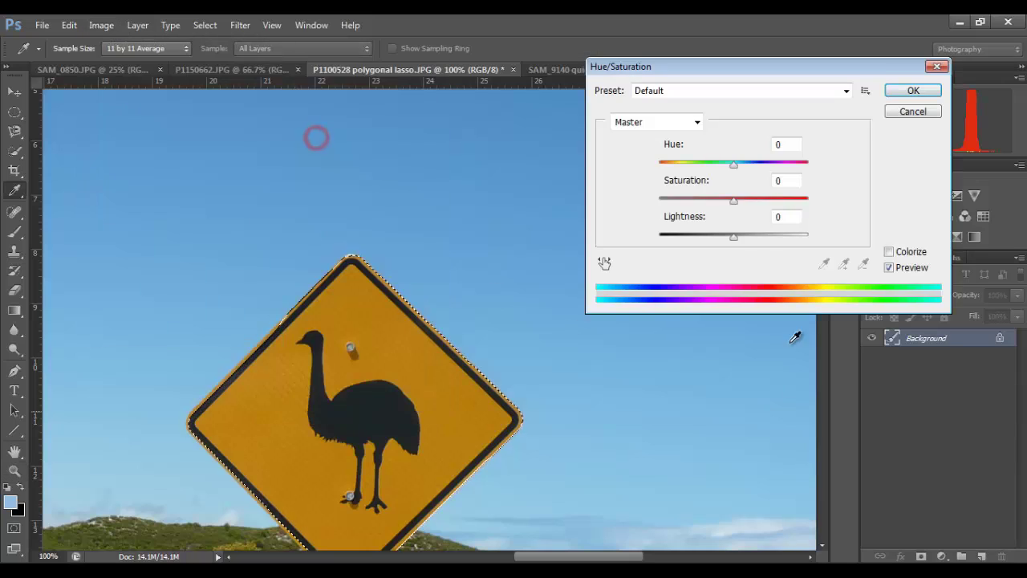
pyautogui.moveTo(736, 199)
pyautogui.mouseDown()
pyautogui.moveTo(661, 209)
pyautogui.moveTo(722, 200)
pyautogui.mouseUp()
pyautogui.moveTo(733, 164); pyautogui.dragTo(773, 169)
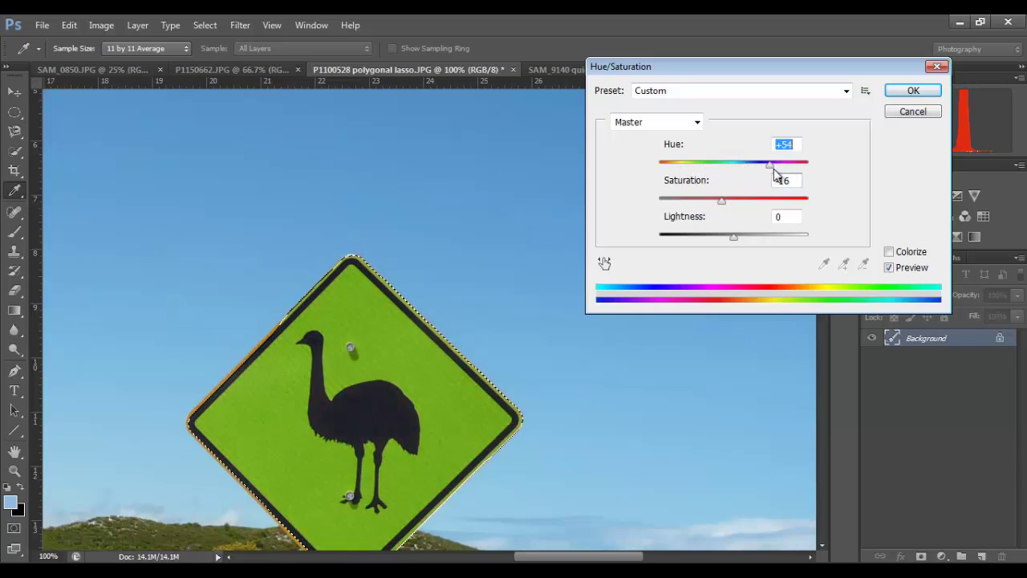
pyautogui.click(913, 111)
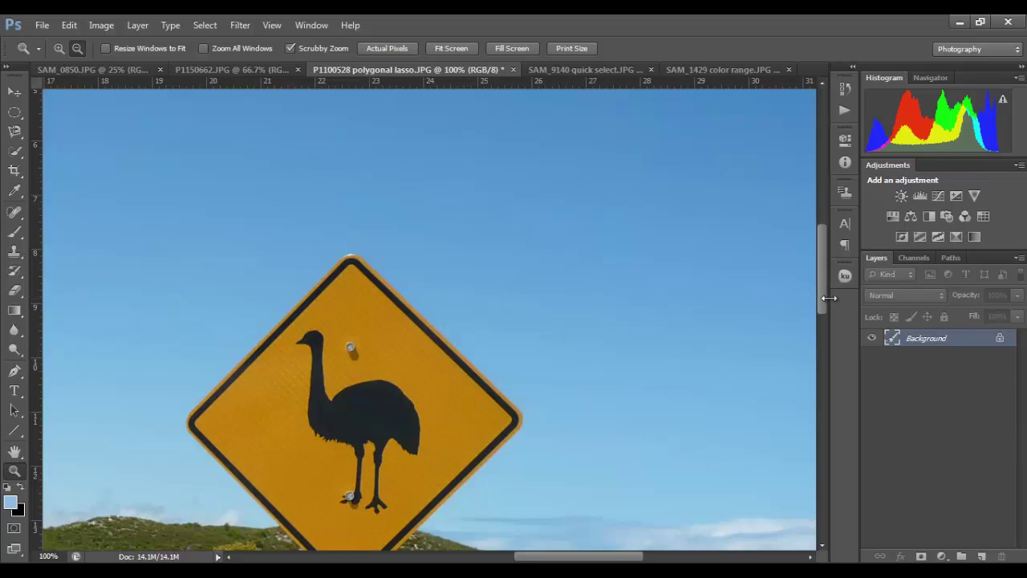
# - Scroll down the emu sign image
pyautogui.moveTo(822, 298); pyautogui.dragTo(825, 333)
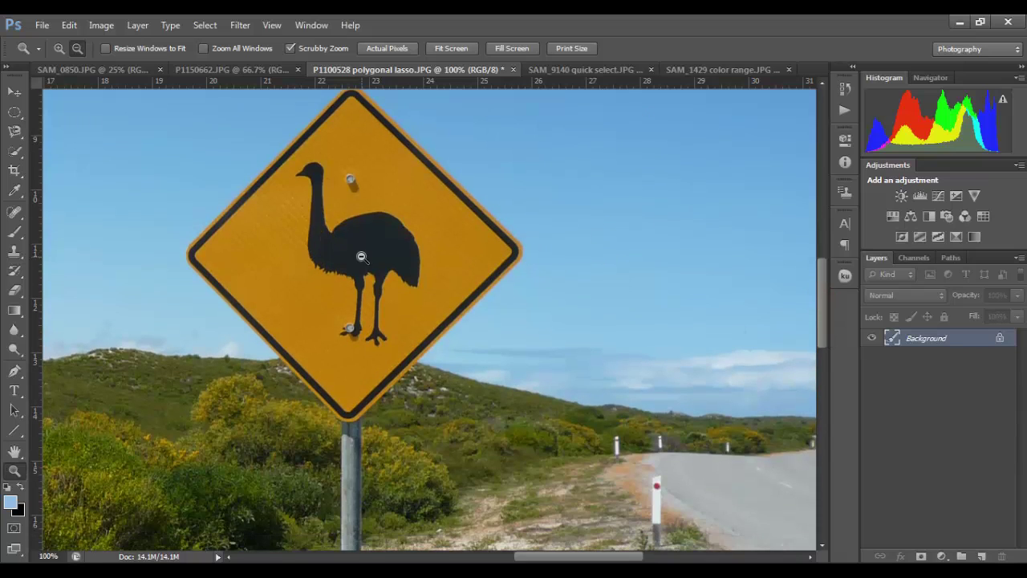
pyautogui.click(705, 70)
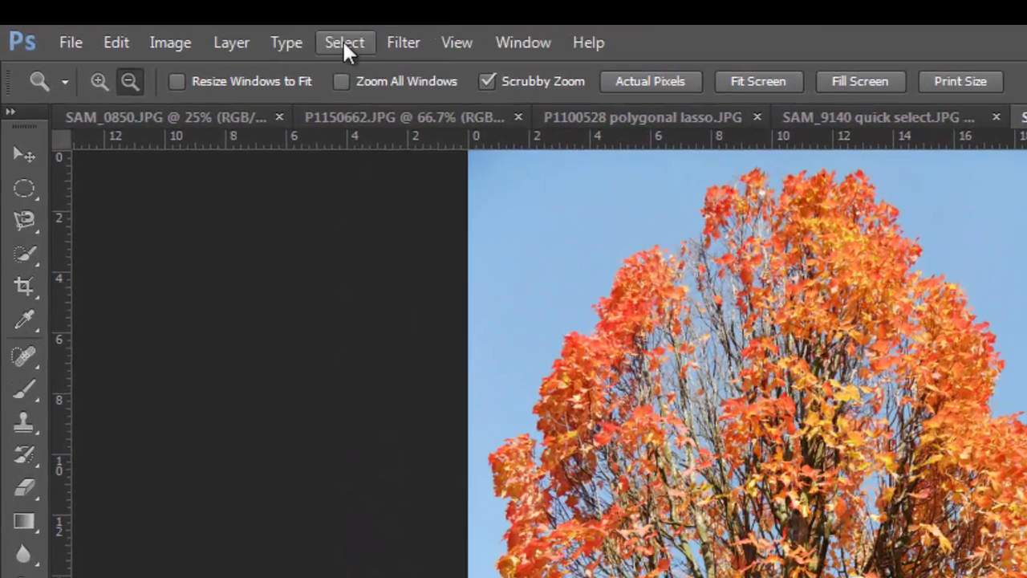
# - Open Select > Color Range, move the dialog aside, and sample the orange leaves
pyautogui.click(207, 26)
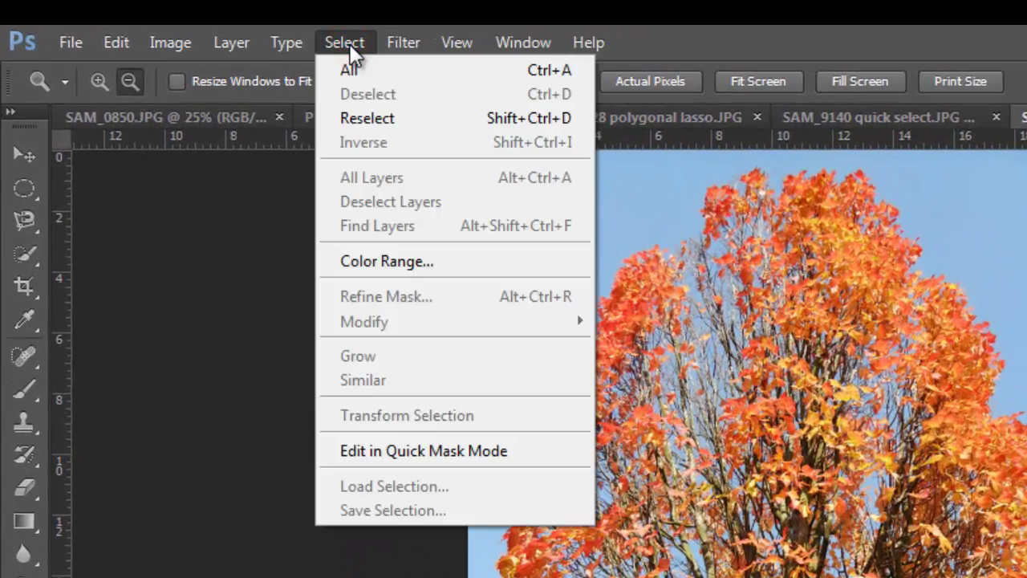
pyautogui.click(403, 261)
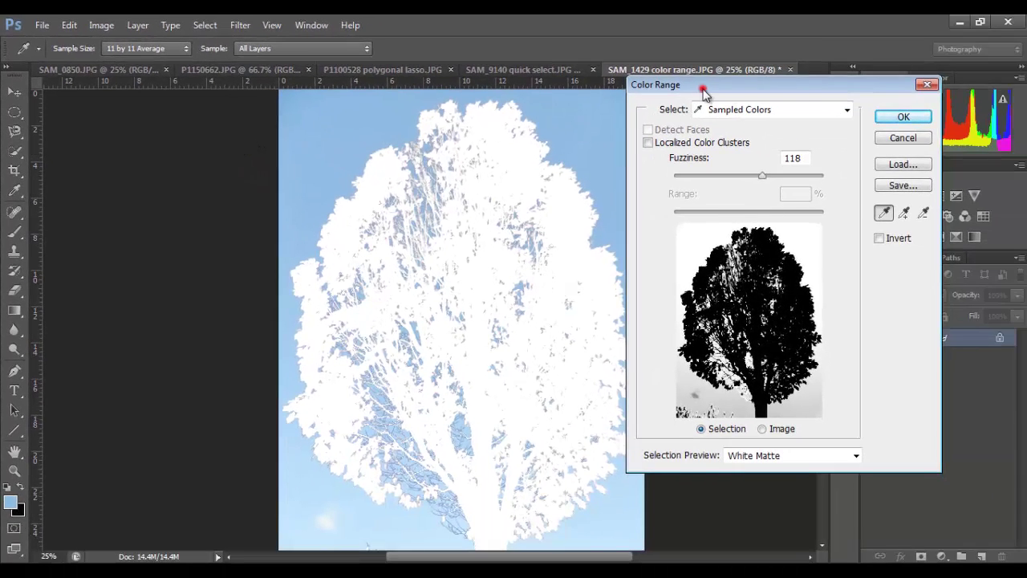
pyautogui.moveTo(703, 90); pyautogui.dragTo(786, 97)
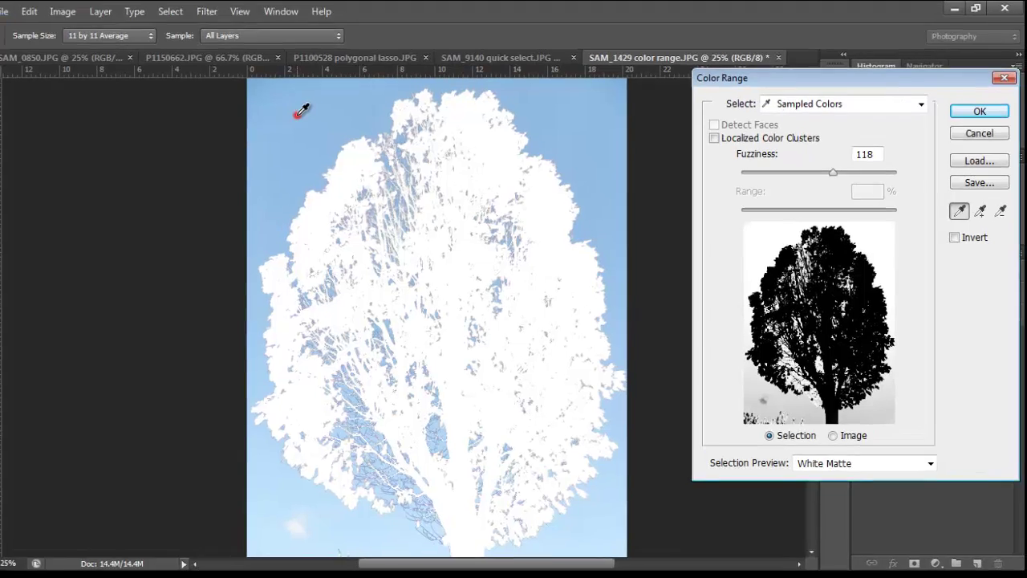
pyautogui.click(332, 120)
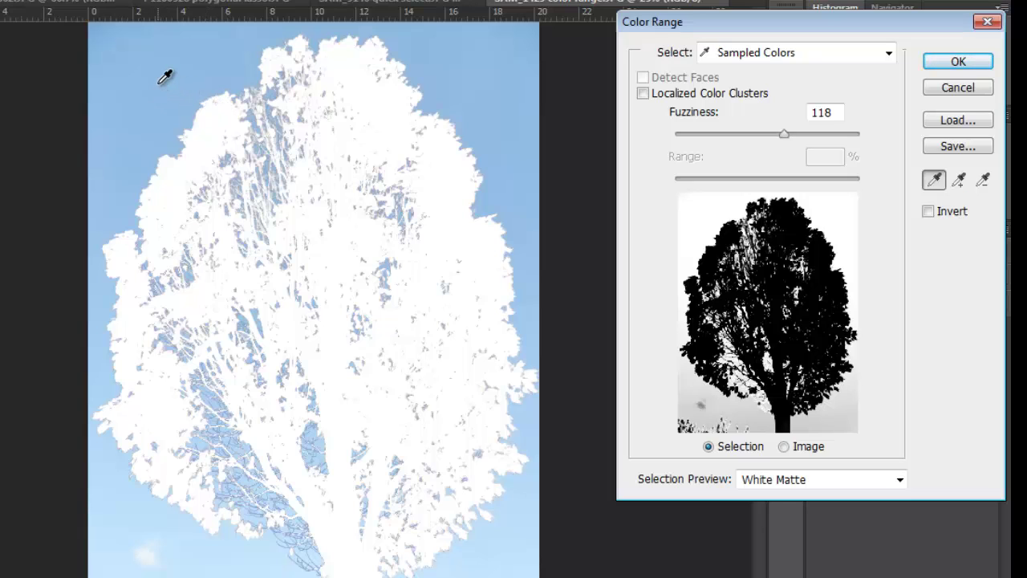
pyautogui.click(217, 114)
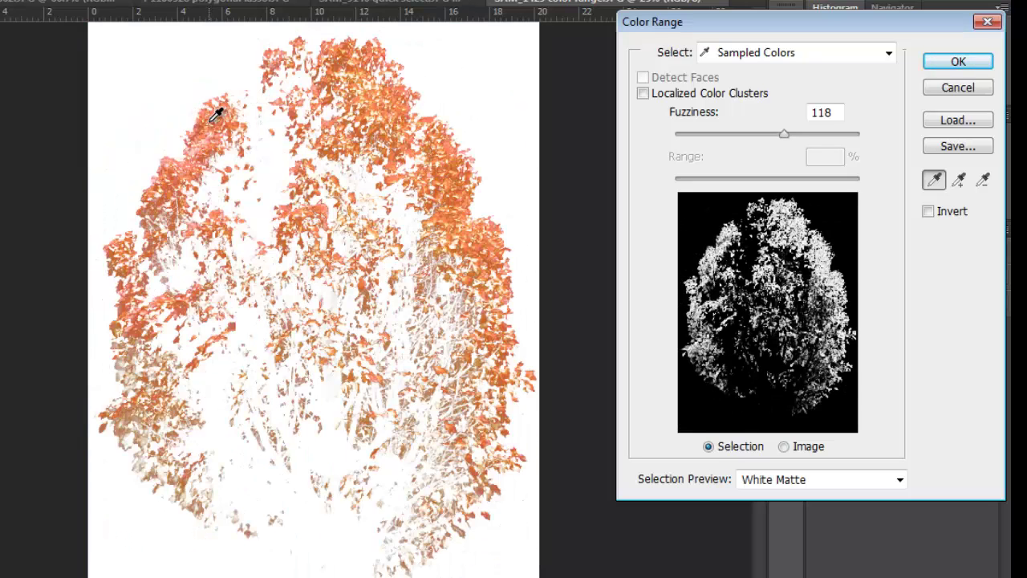
# - Add more tree colours to the sample, then subtract five separate sky areas
pyautogui.click(960, 181)
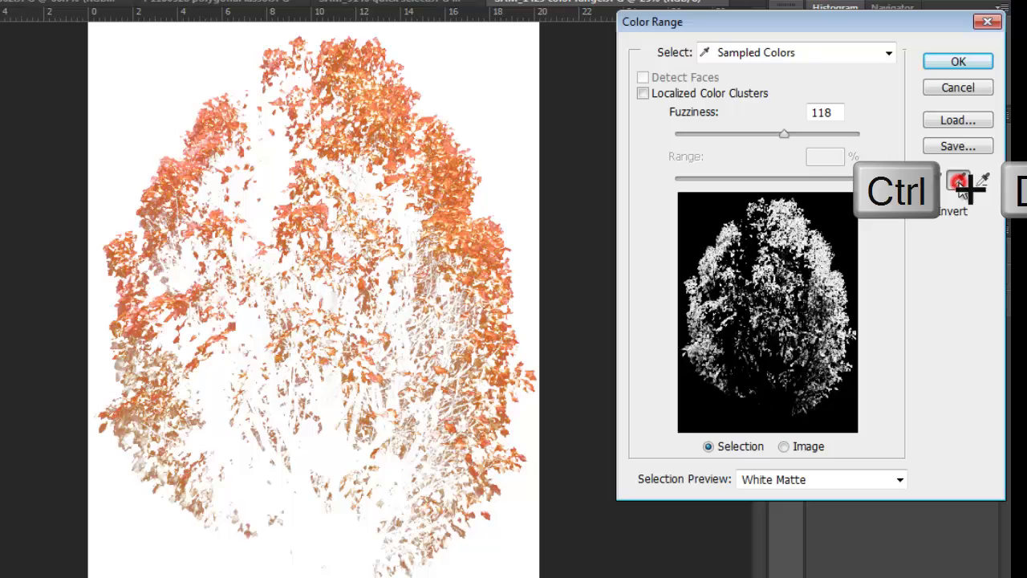
pyautogui.click(253, 111)
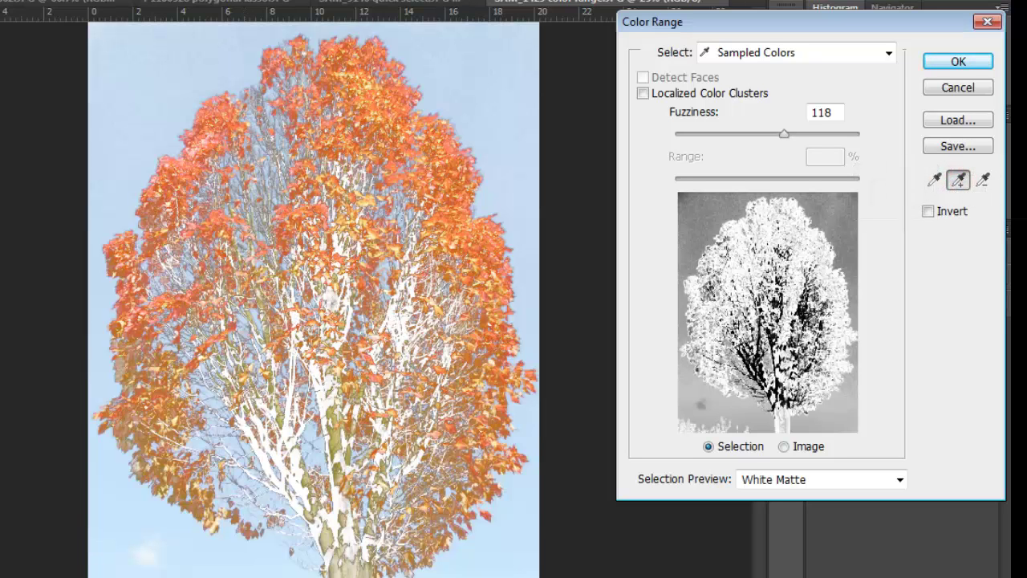
pyautogui.click(984, 179)
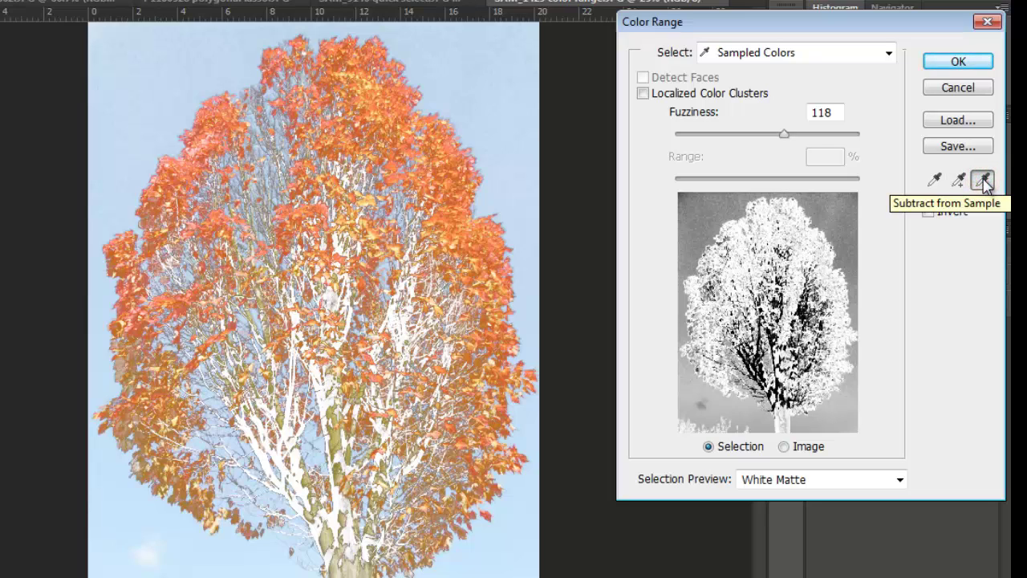
pyautogui.click(190, 82)
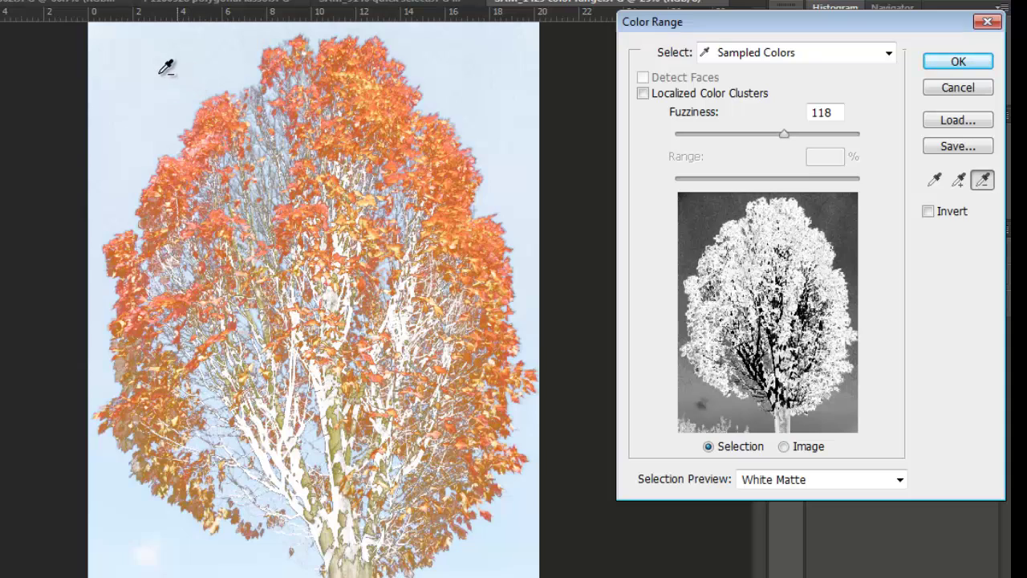
pyautogui.click(155, 73)
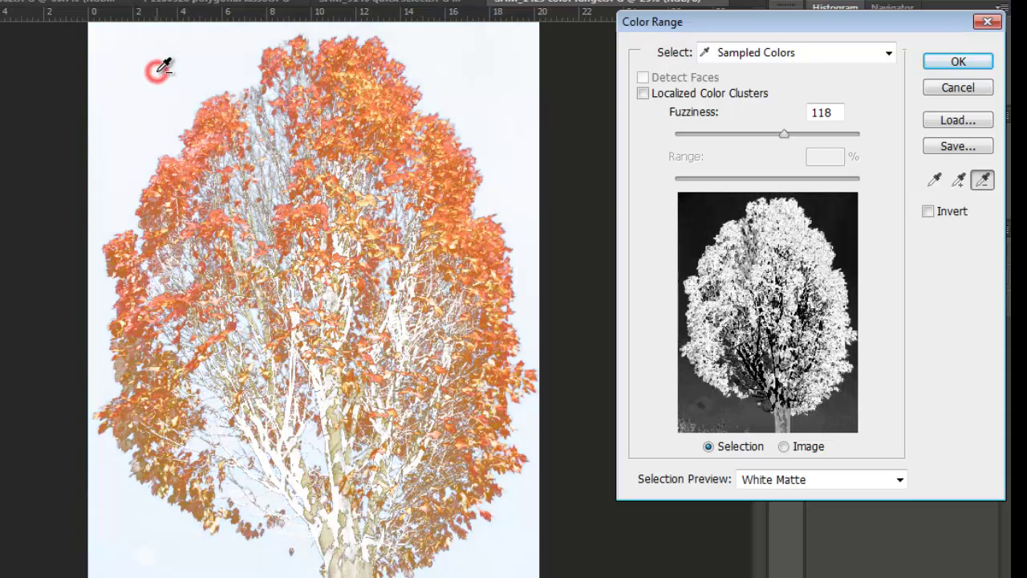
pyautogui.click(126, 535)
pyautogui.click(142, 79)
pyautogui.click(489, 47)
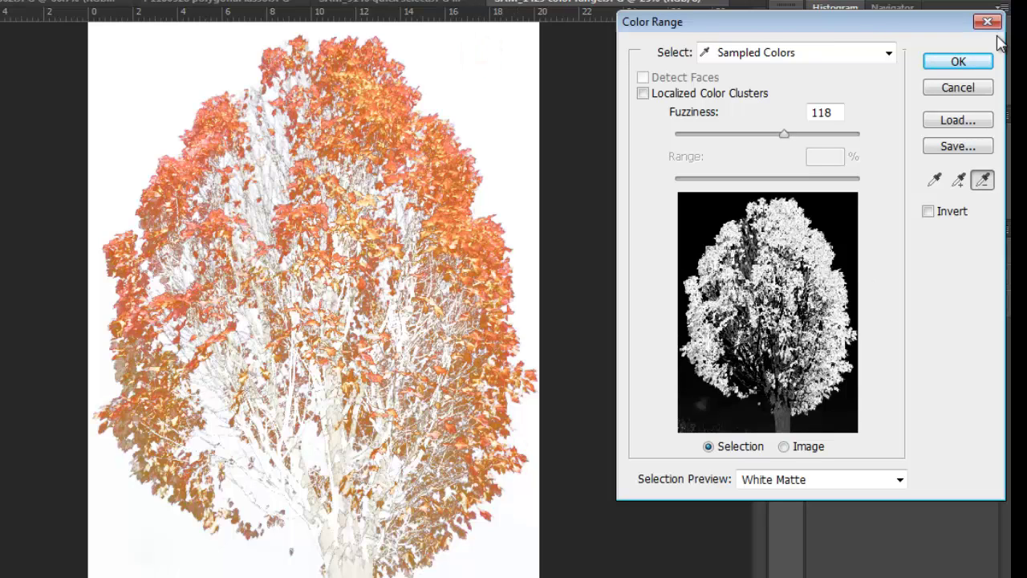
# - Accept the Color Range selection, raise its Hue/Saturation saturation to +32, and deselect
pyautogui.click(956, 64)
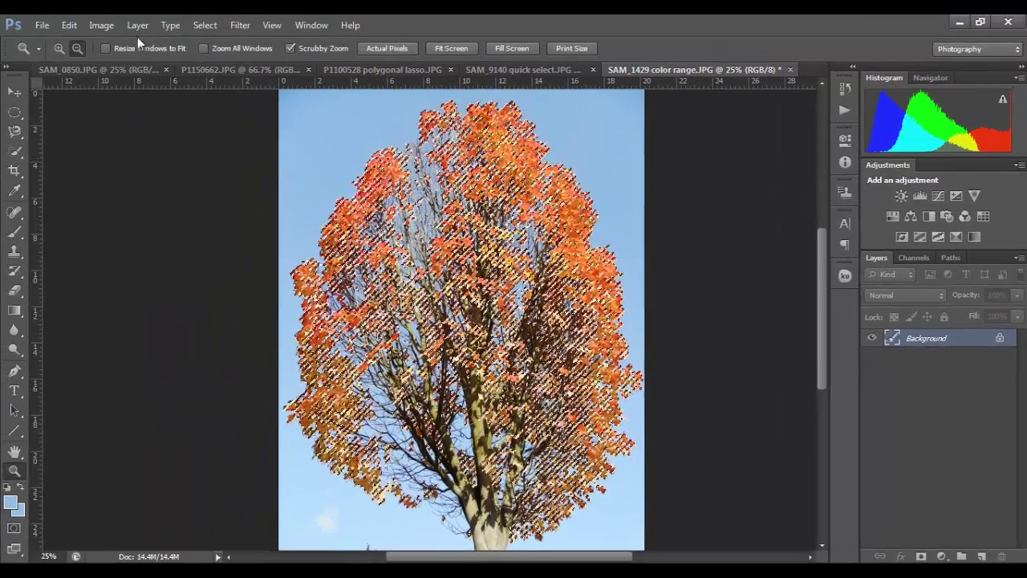
pyautogui.click(101, 25)
pyautogui.moveTo(240, 63)
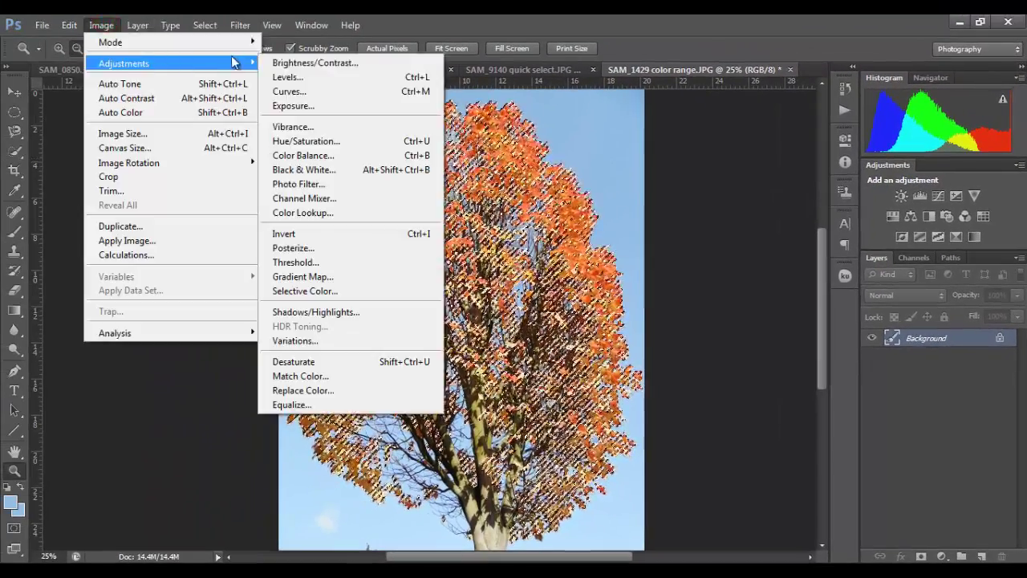
pyautogui.click(320, 141)
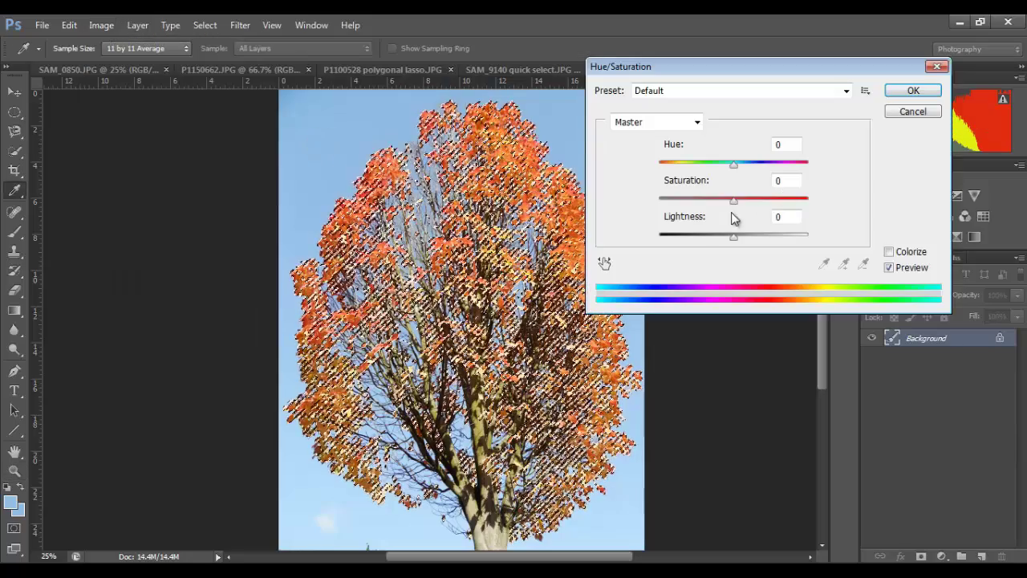
pyautogui.moveTo(735, 200); pyautogui.dragTo(758, 199)
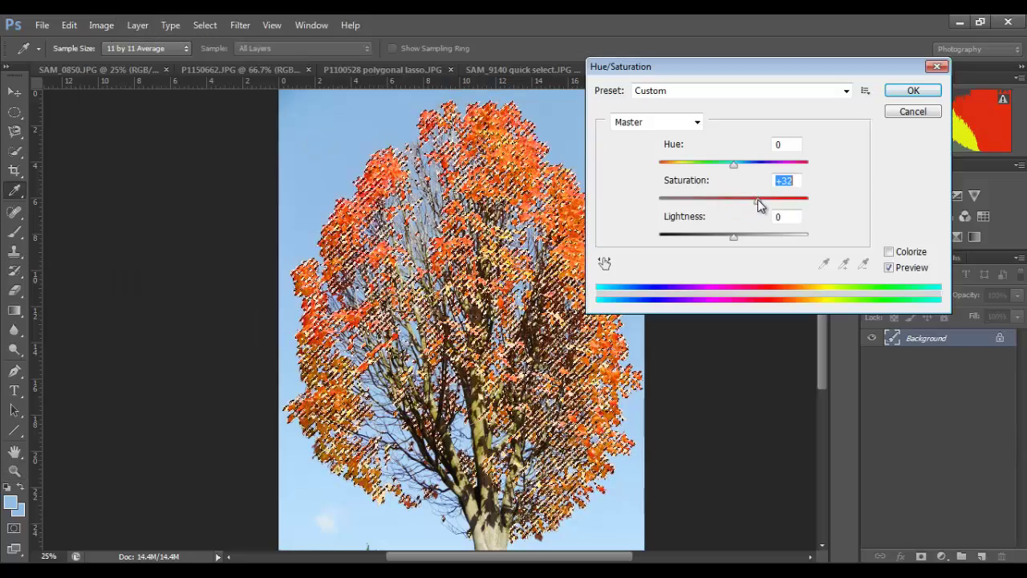
pyautogui.click(913, 90)
pyautogui.press('z')
pyautogui.hotkey('ctrl', 'd')
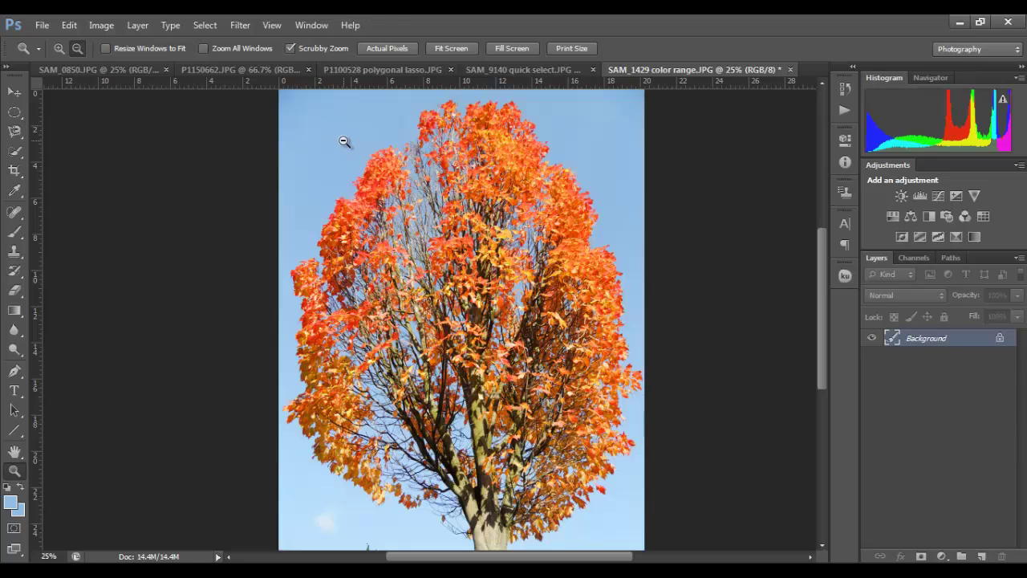
# - Select the blue sky with Color Range by sampling its colour
pyautogui.click(206, 25)
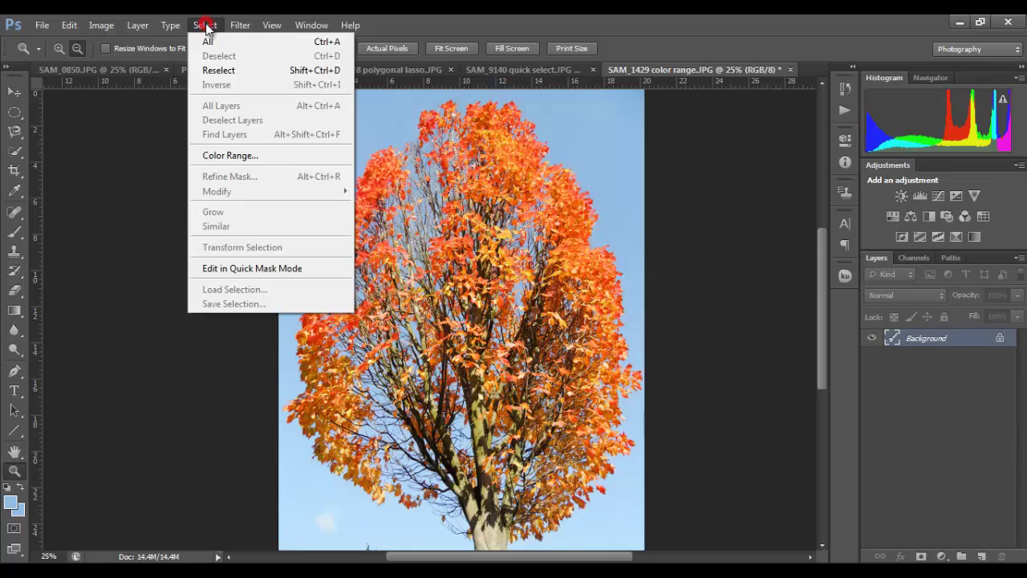
pyautogui.click(238, 154)
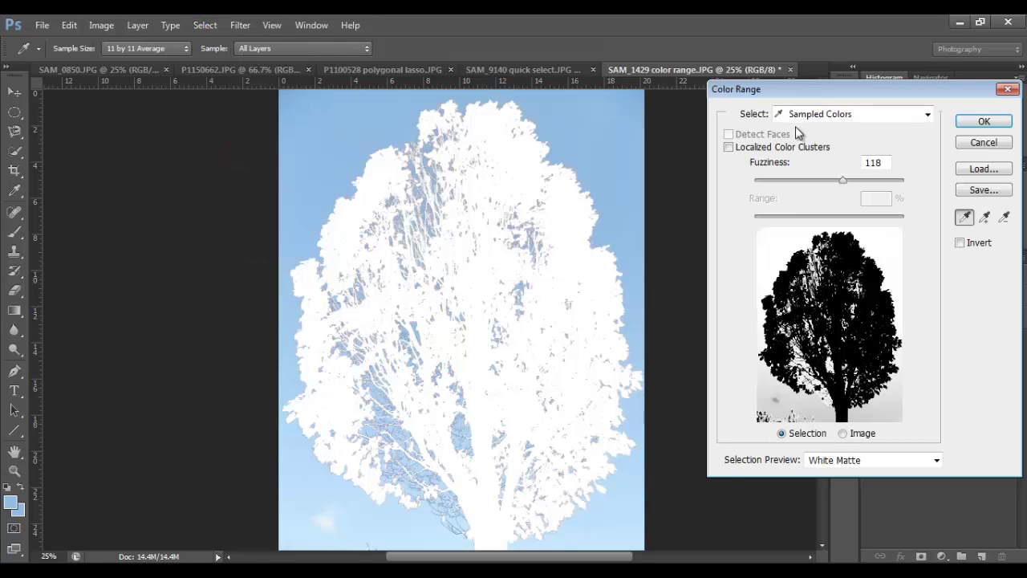
pyautogui.click(339, 130)
pyautogui.click(984, 121)
pyautogui.press('z')
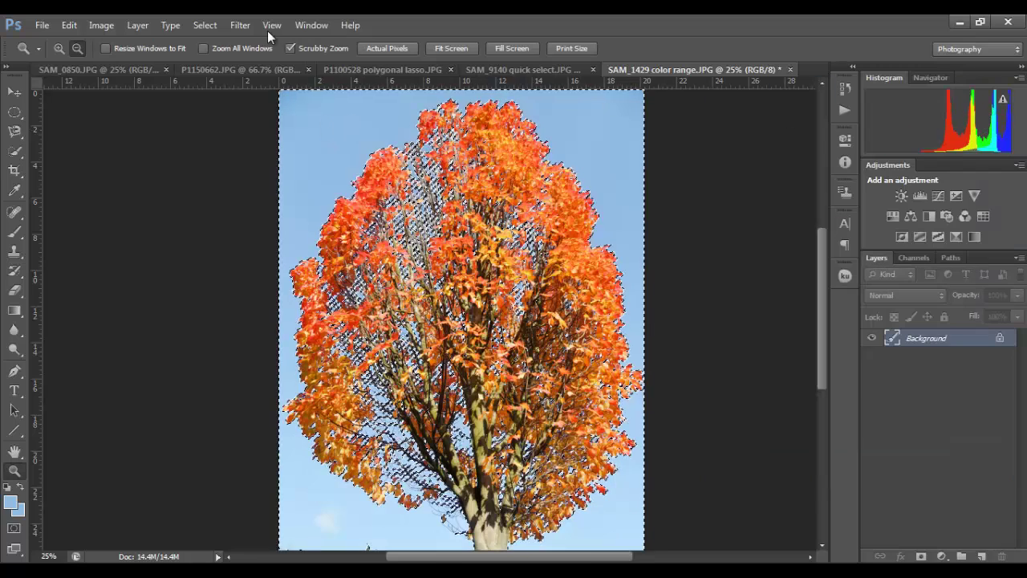
# - Darken the selected sky with Brightness/Contrast, setting Brightness to -73
pyautogui.click(108, 25)
pyautogui.moveTo(247, 62)
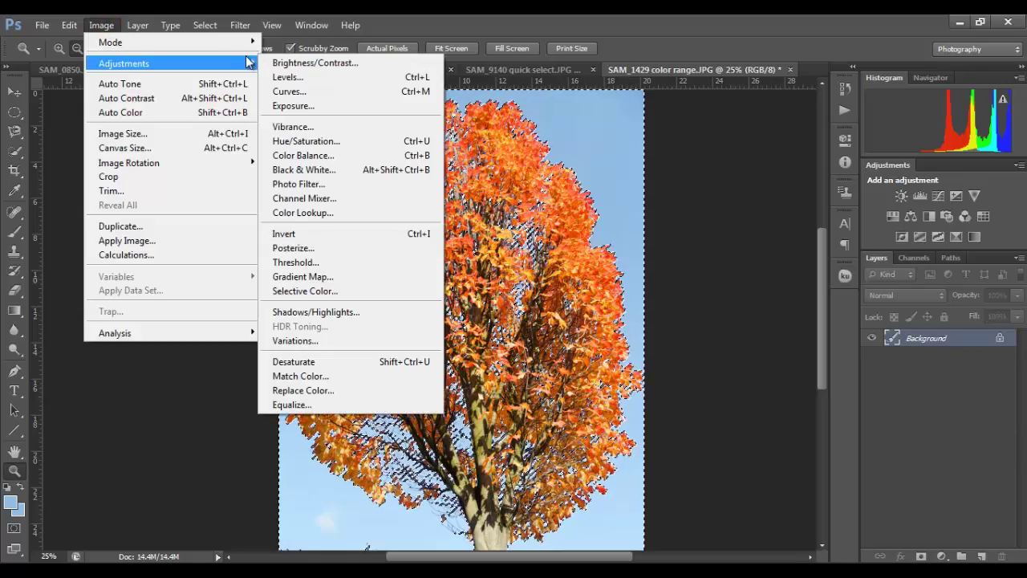
pyautogui.click(299, 62)
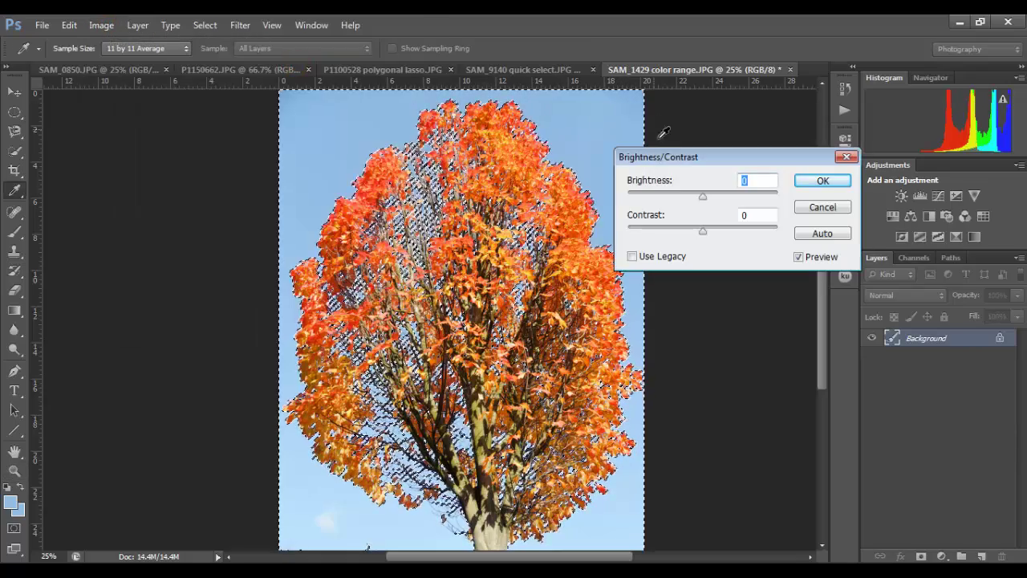
pyautogui.moveTo(703, 197); pyautogui.dragTo(666, 198)
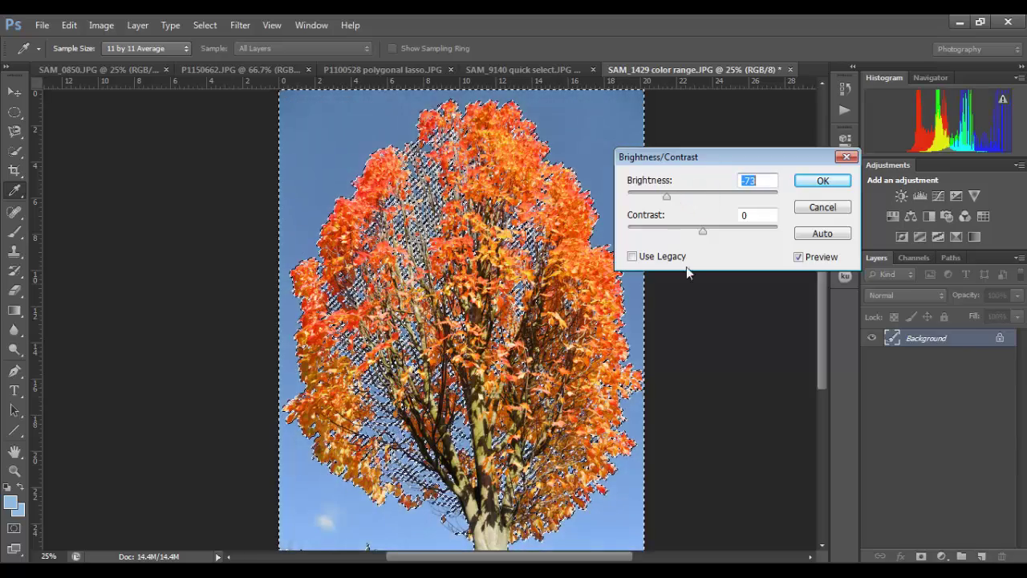
# - Apply the -73 brightness change to the sky and deselect with Ctrl+D
pyautogui.click(823, 183)
pyautogui.press('z')
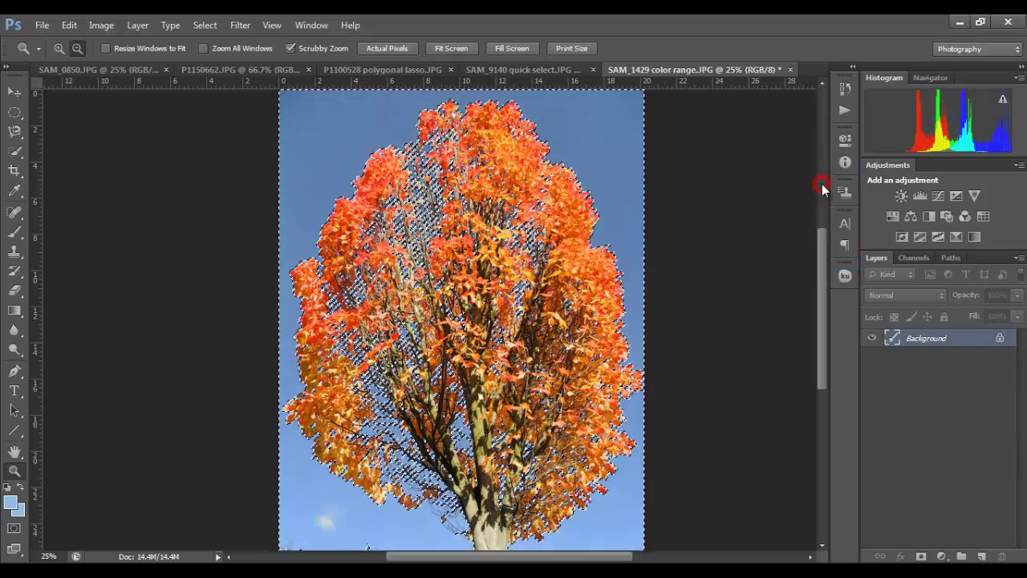
pyautogui.hotkey('ctrl', 'd')
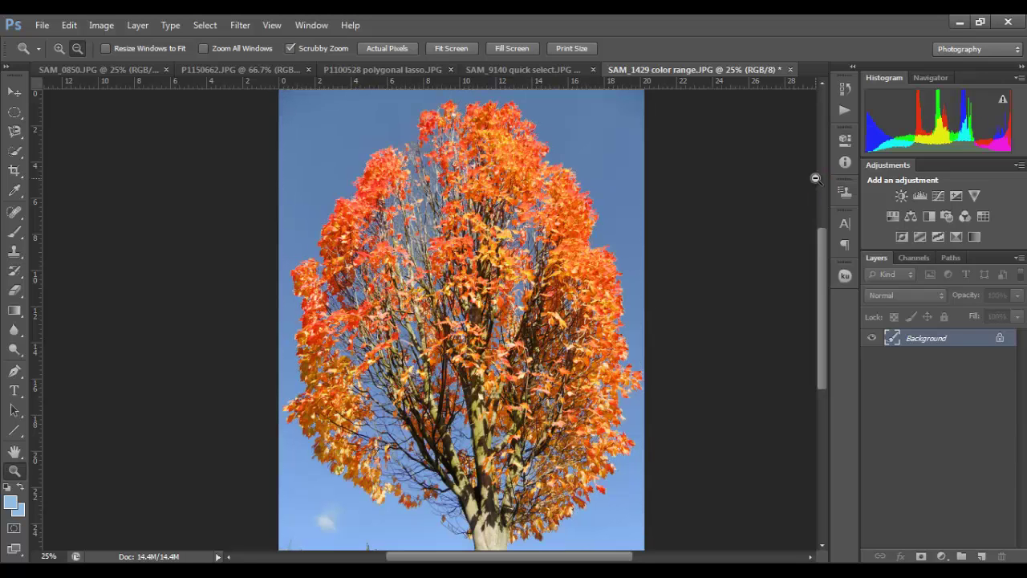